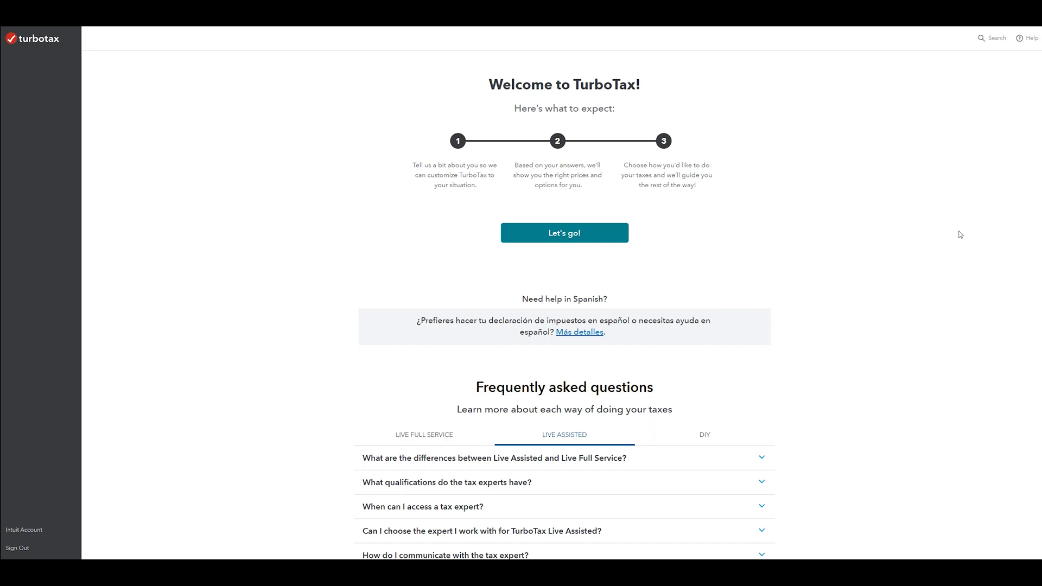
left_click(564, 236)
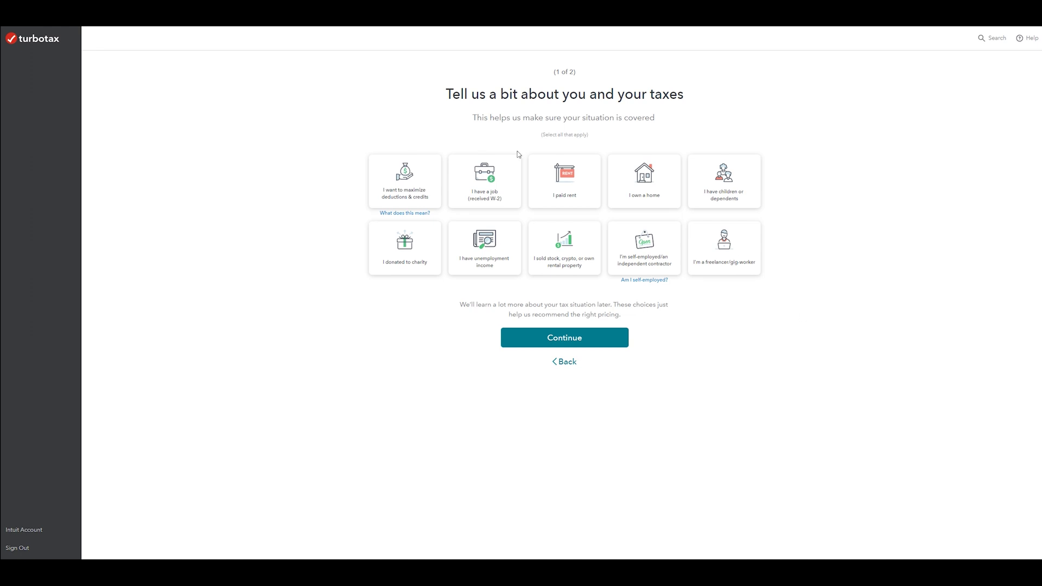
- Tick the deductions, W-2 job and children cards, then clear all three again
left_click(428, 194)
left_click(485, 184)
left_click(724, 184)
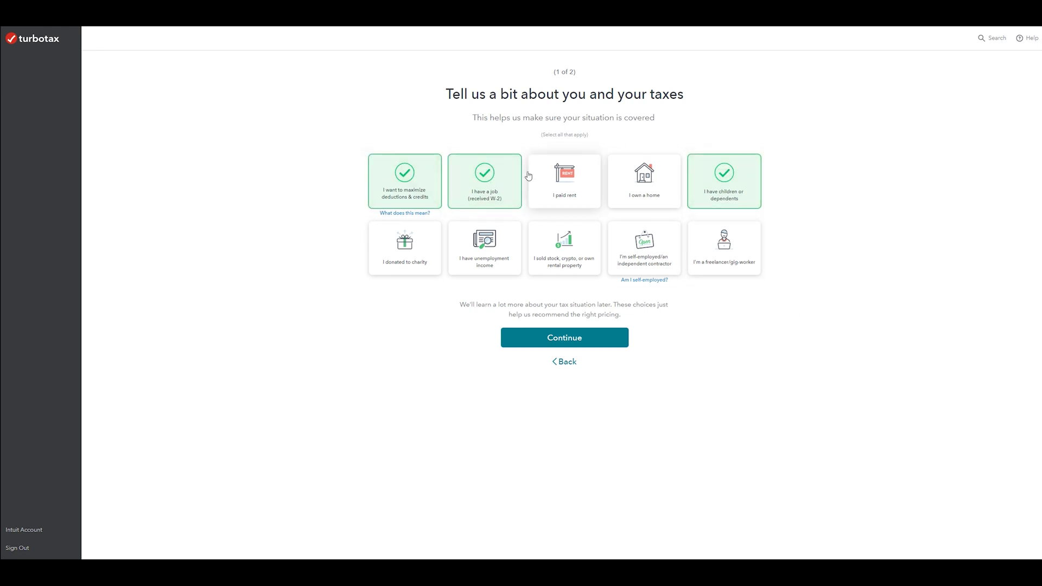
left_click(489, 182)
left_click(413, 185)
left_click(730, 194)
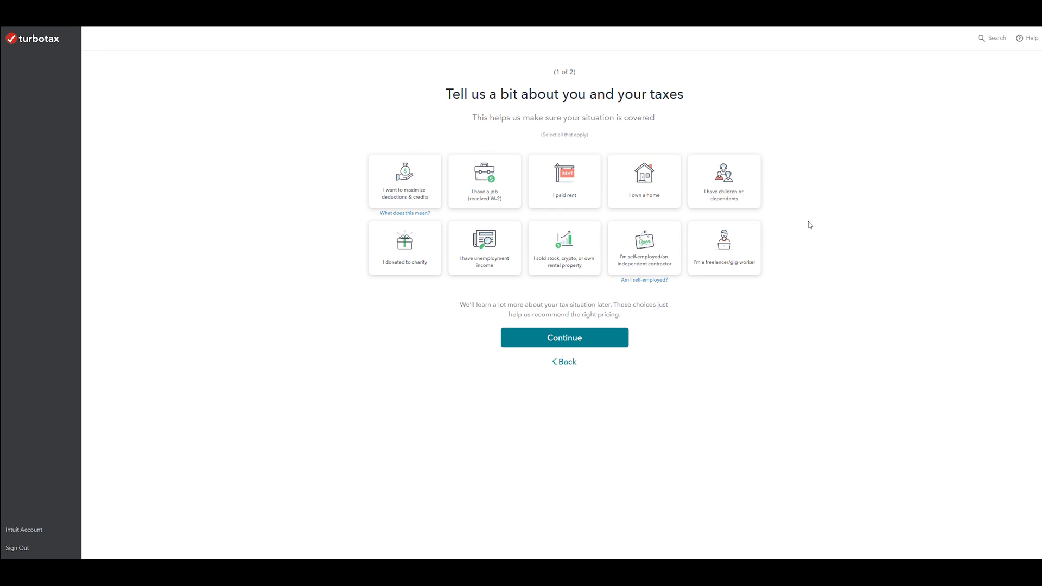
- Check maximize deductions, W-2 job, own a home, children and sold stock/rental, then continue
left_click(387, 202)
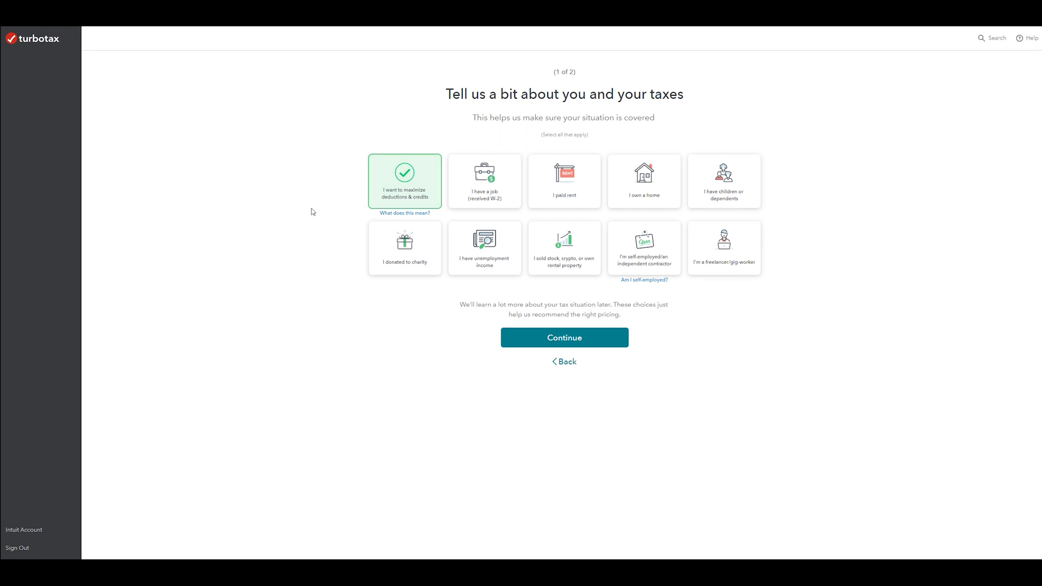
left_click(491, 200)
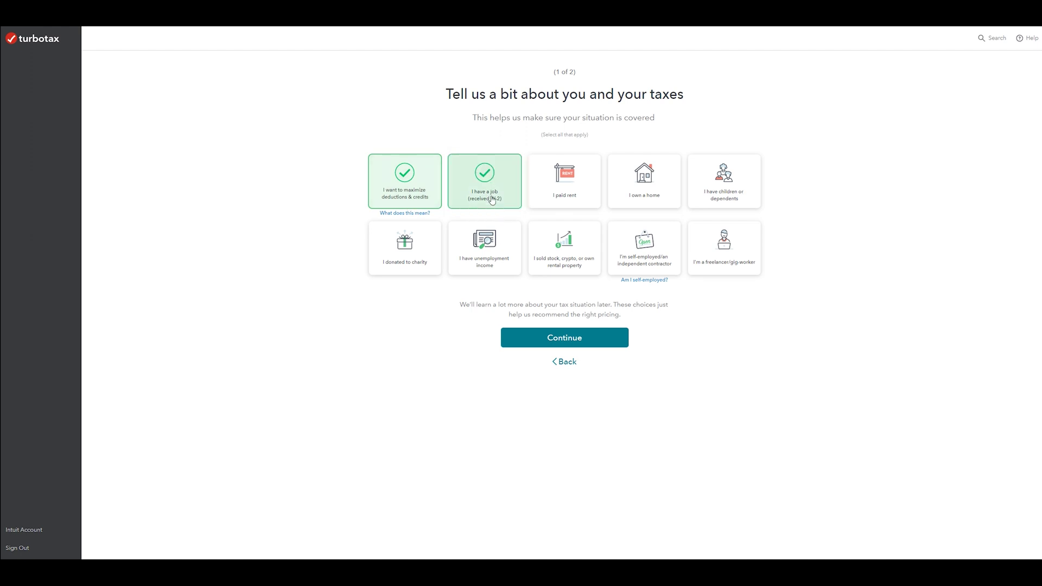
left_click(646, 176)
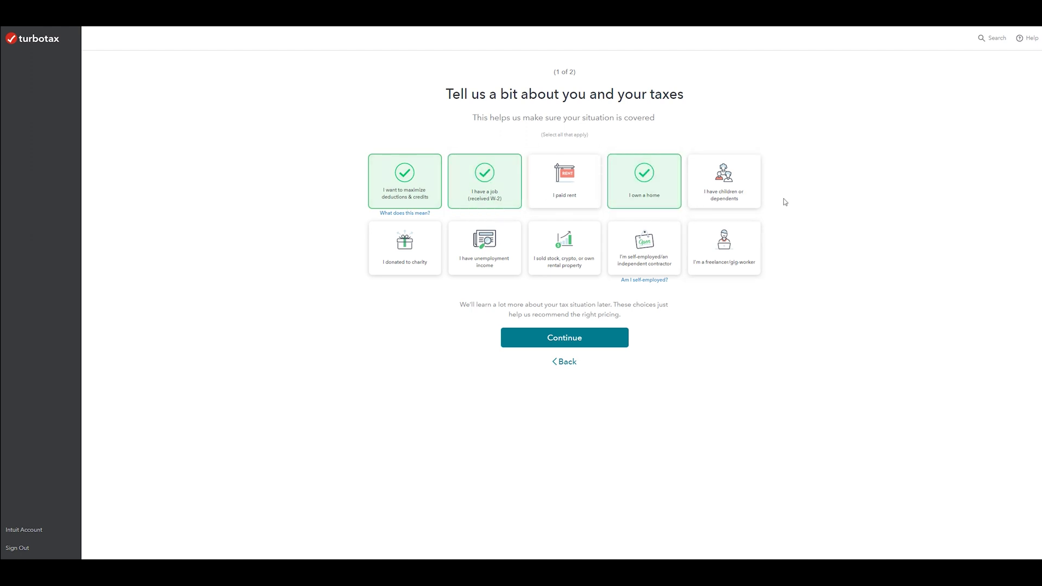
left_click(754, 187)
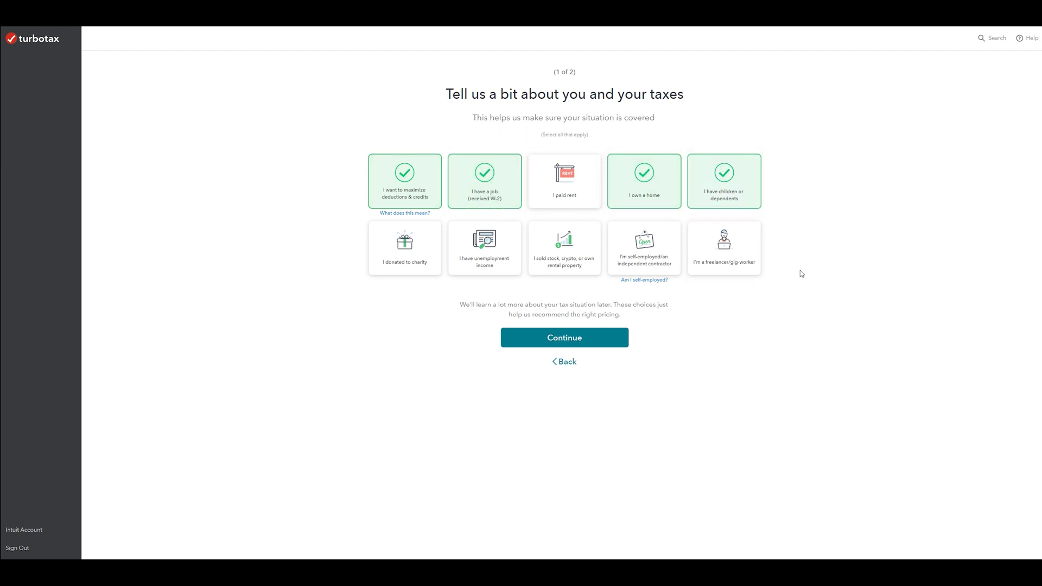
left_click(571, 271)
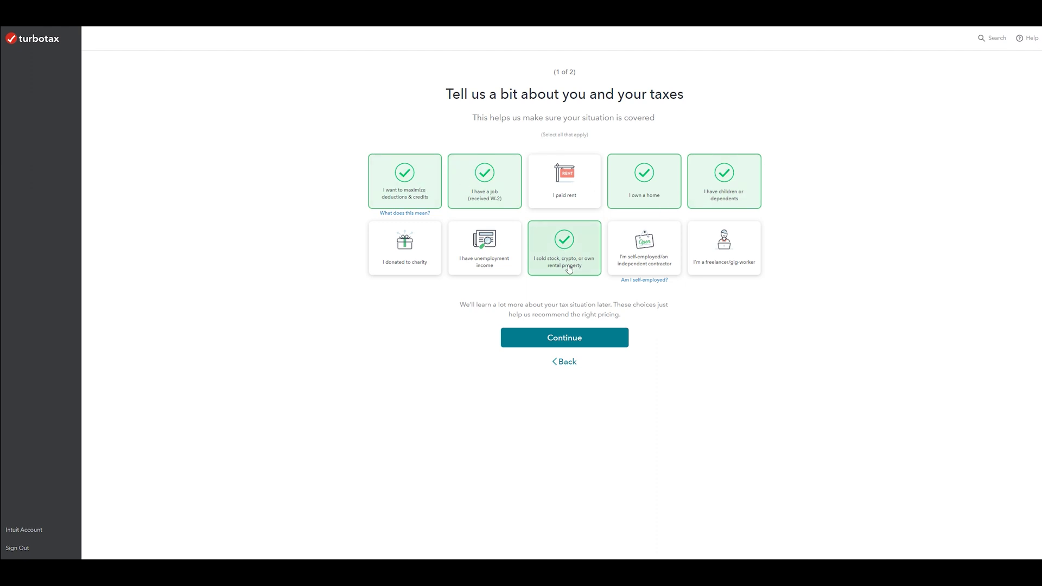
left_click(596, 341)
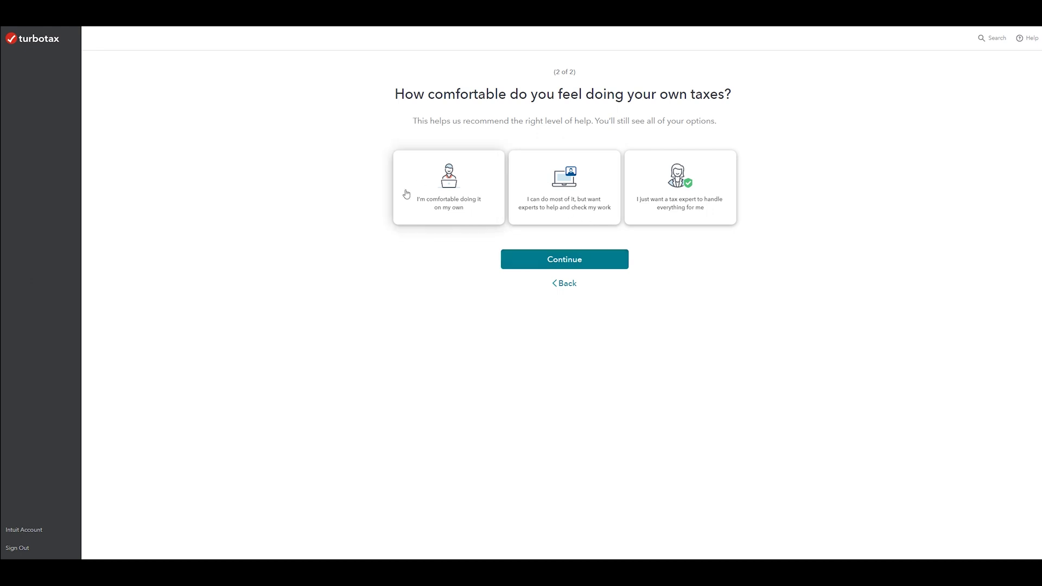
- Choose 'I'm comfortable doing it on my own' to get the $69 Do it yourself recommendation
left_click(443, 182)
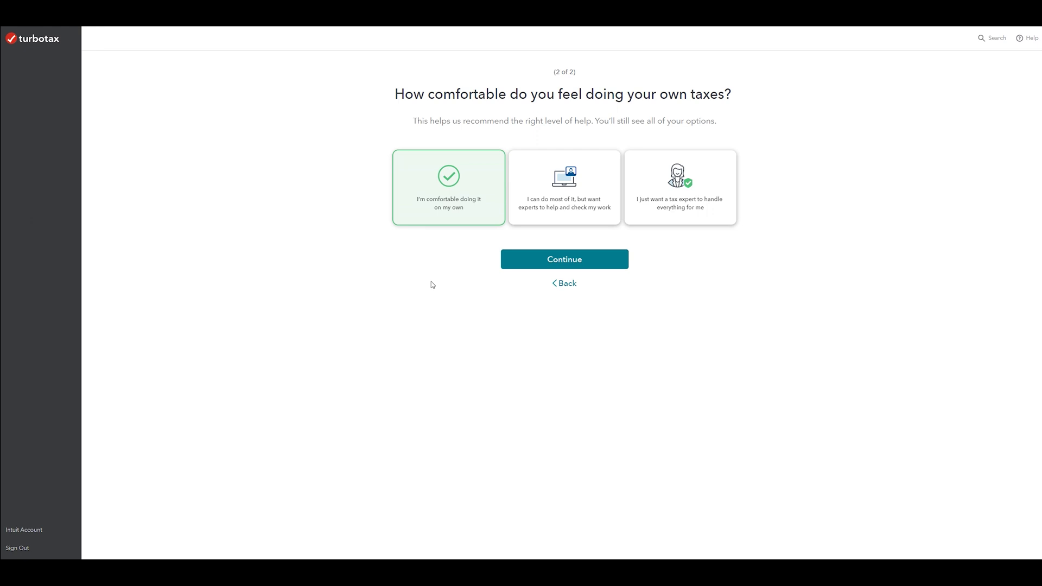
left_click(625, 266)
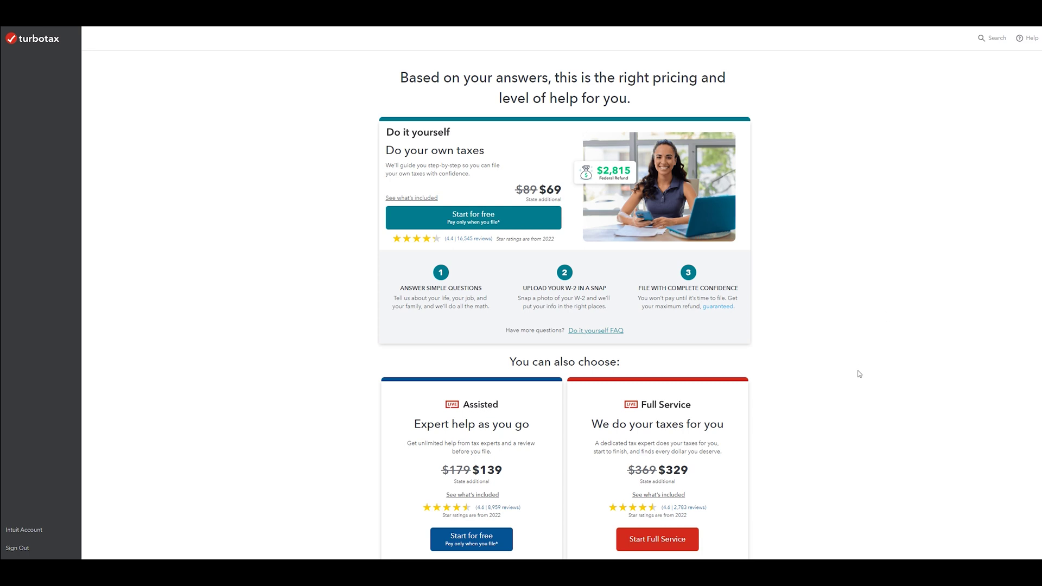
- Scroll through the Do it yourself pricing page and its FAQ
scroll(812, 368, "down", 9)
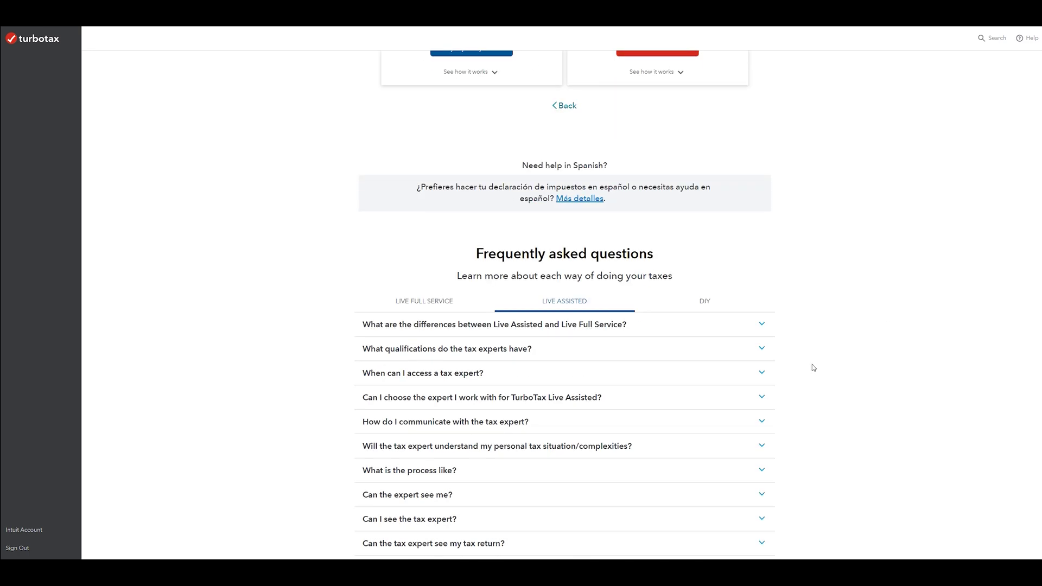
scroll(811, 368, "down", 3)
scroll(816, 372, "up", 8)
scroll(816, 373, "up", 4)
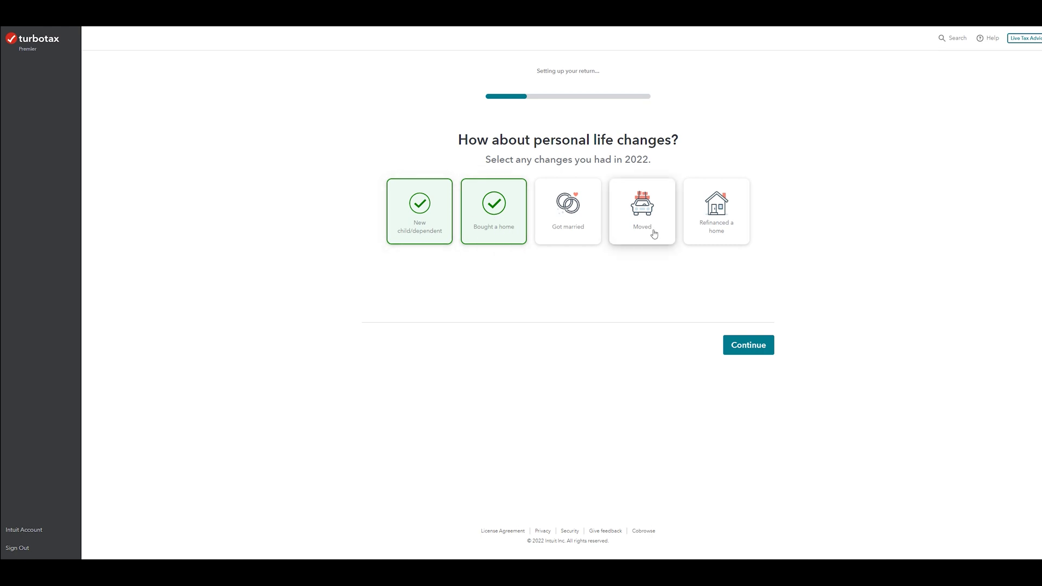
- Past the life-changes page, mark college tuition and a raise/bonus, then a 1099-K
left_click(760, 351)
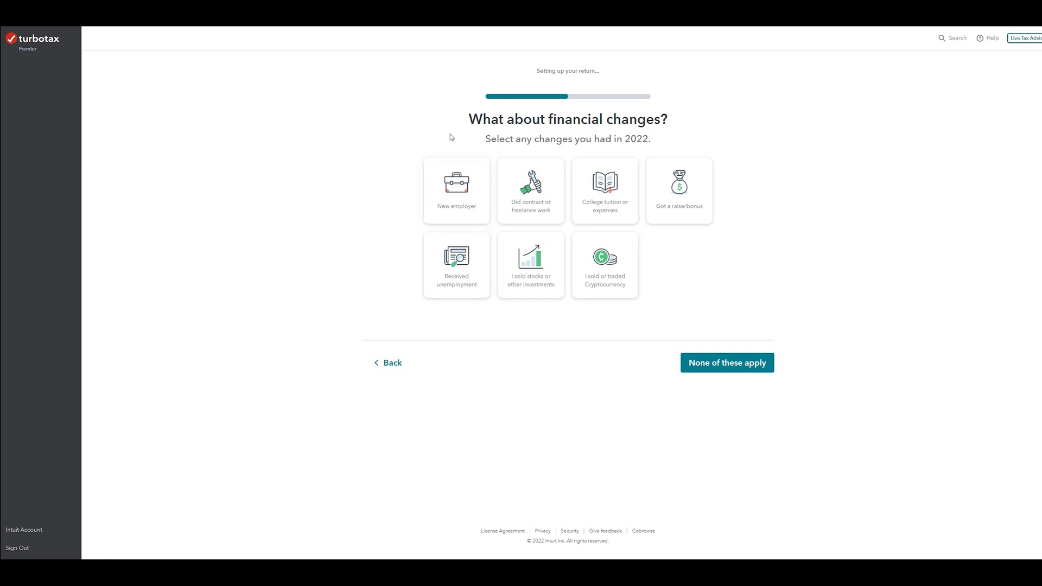
left_click(605, 195)
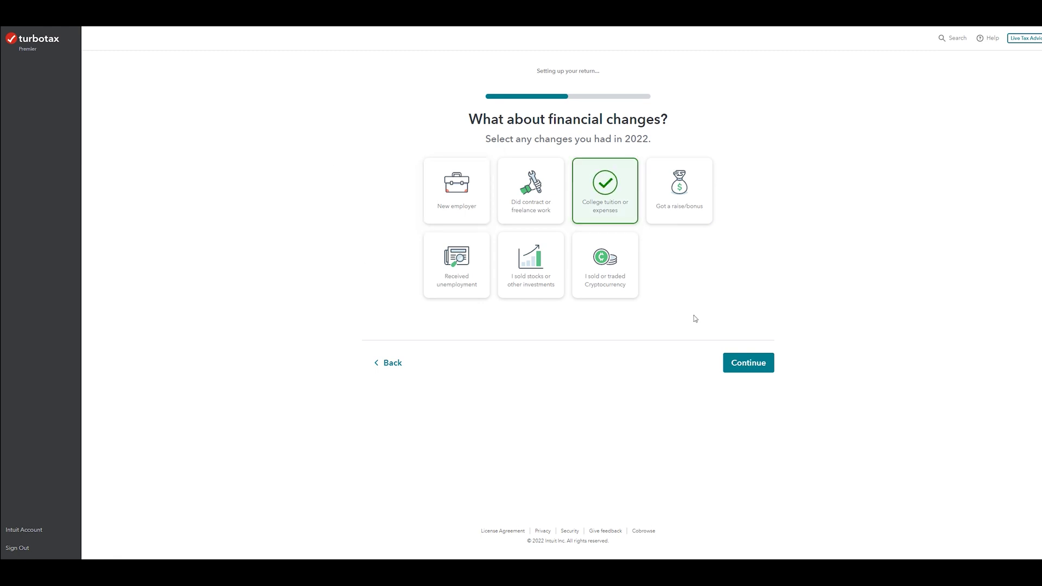
left_click(697, 211)
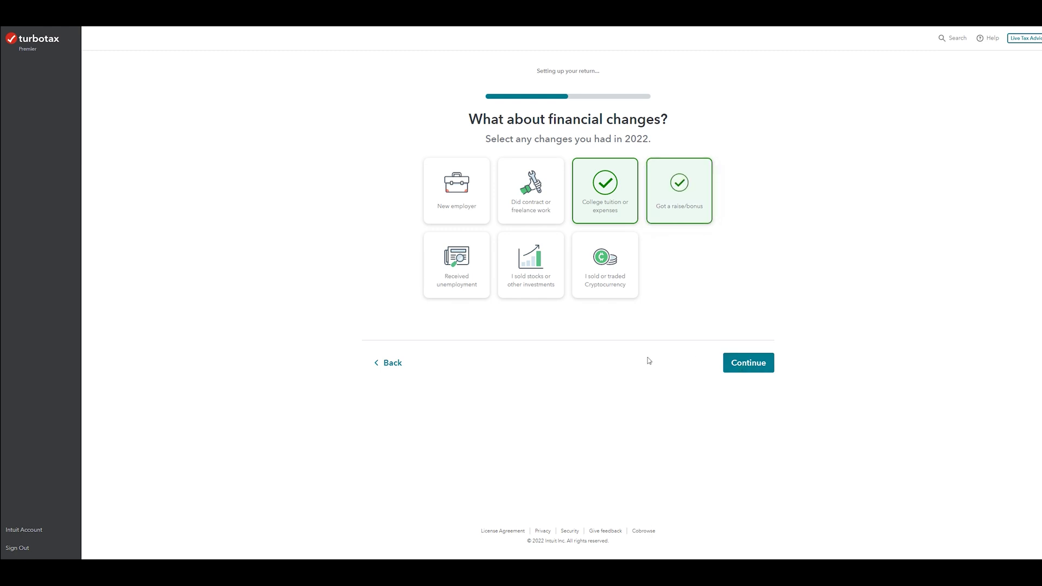
left_click(757, 365)
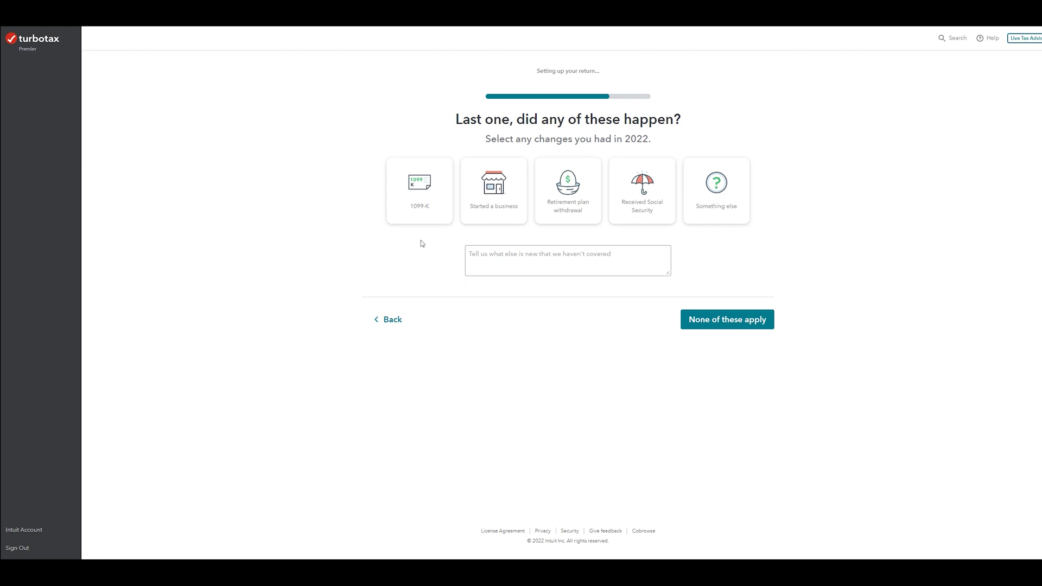
left_click(426, 197)
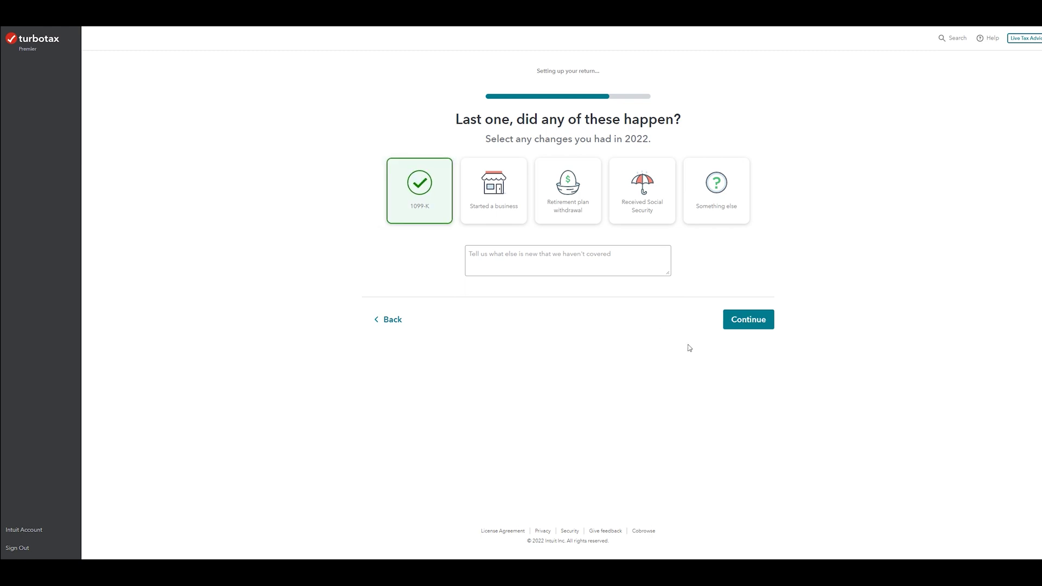
left_click(756, 321)
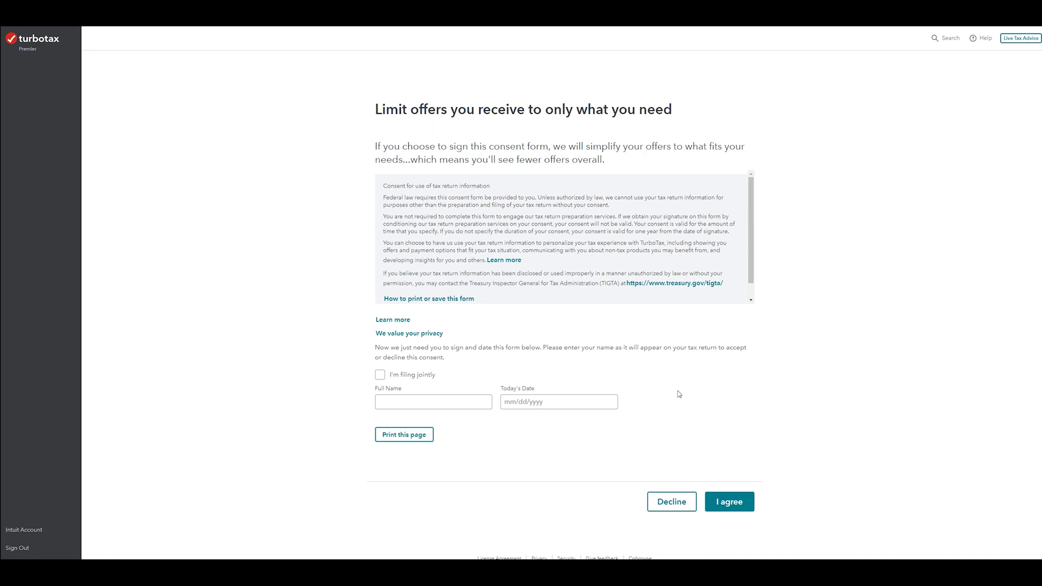
- Sign the offers consent form as filing jointly with signer names and dates, and agree
scroll(439, 293, "down", 1)
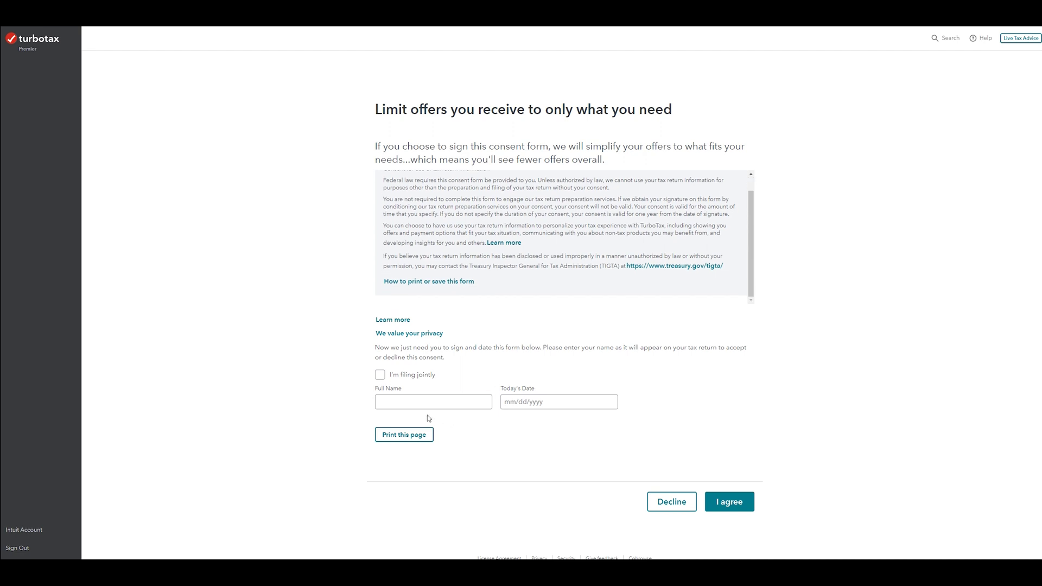
left_click(379, 375)
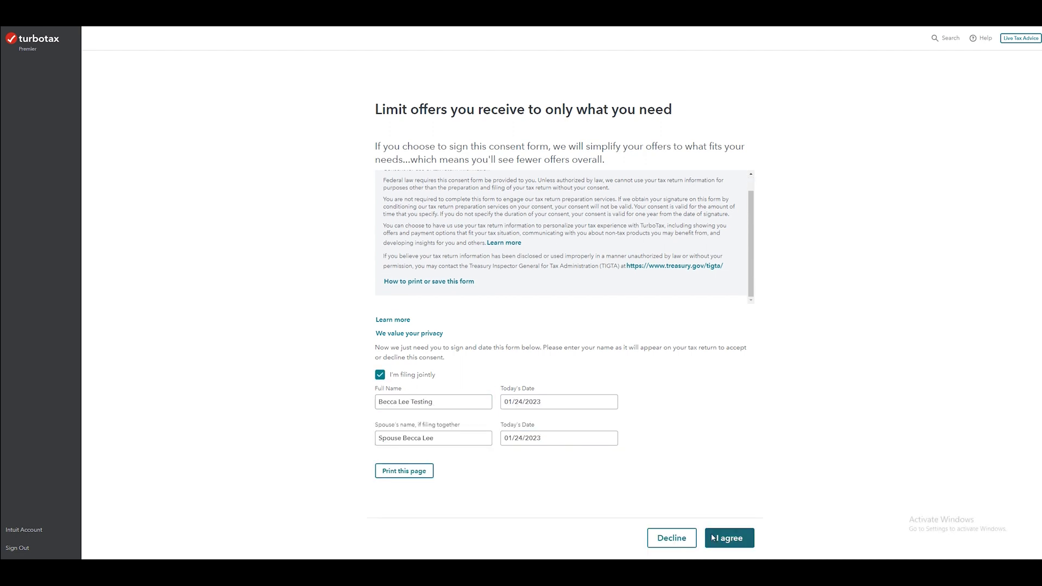
left_click(715, 537)
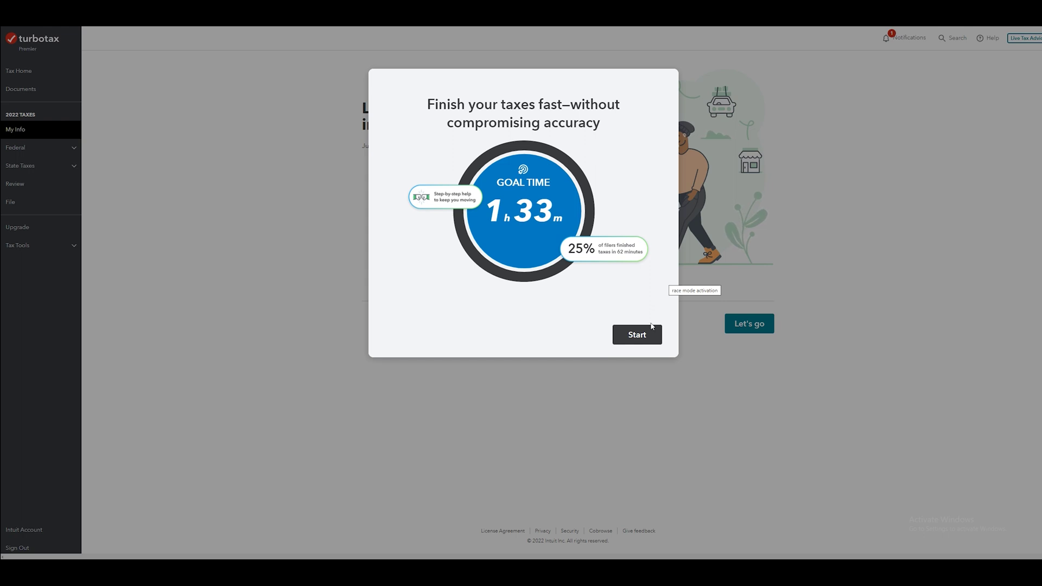
- Start RaceMode with the 1h 33m goal time
left_click(649, 341)
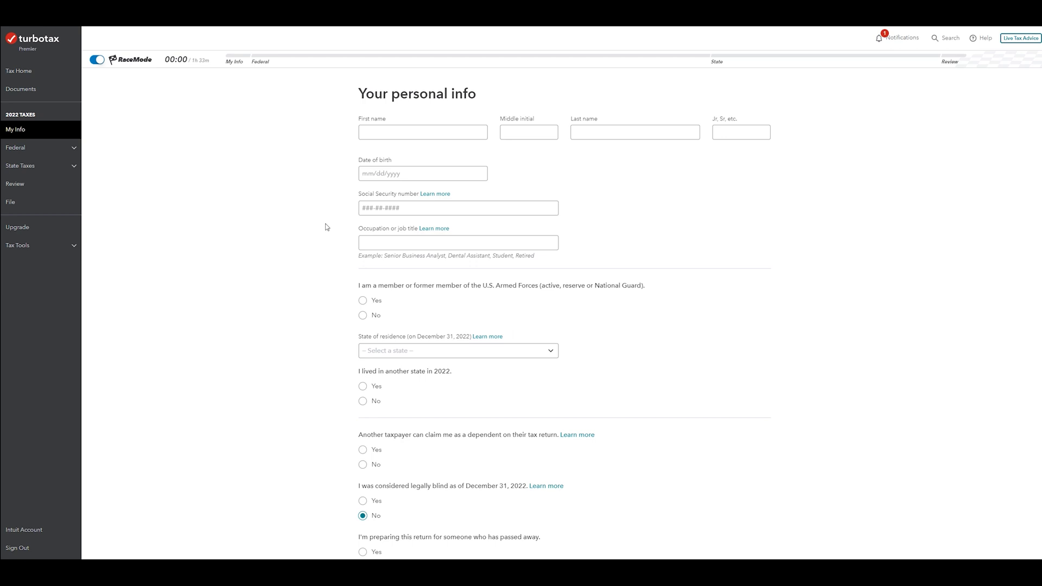
- Expand the Federal and State Taxes sections in the left sidebar
left_click(74, 147)
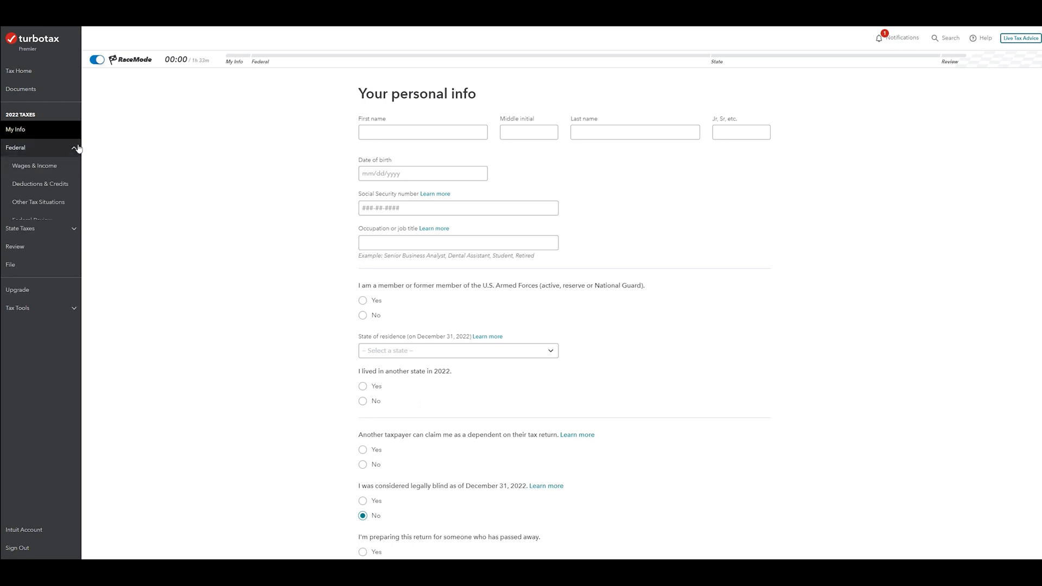
left_click(11, 239)
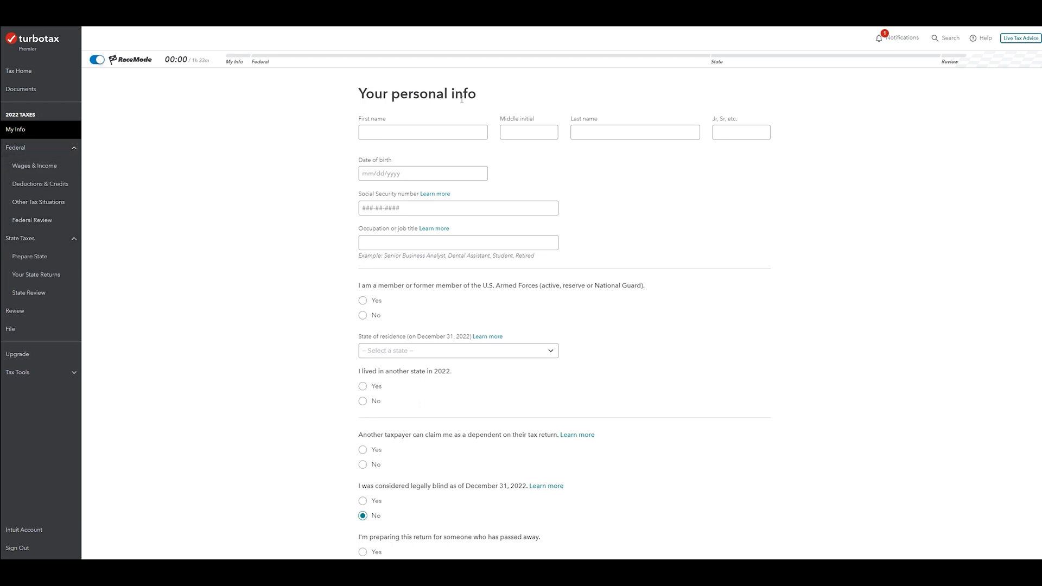
scroll(547, 470, "down", 3)
scroll(544, 486, "up", 3)
- Look over the personal info form, leaving occupation empty, and bring up help search
left_click(448, 237)
left_click(278, 228)
scroll(477, 404, "down", 3)
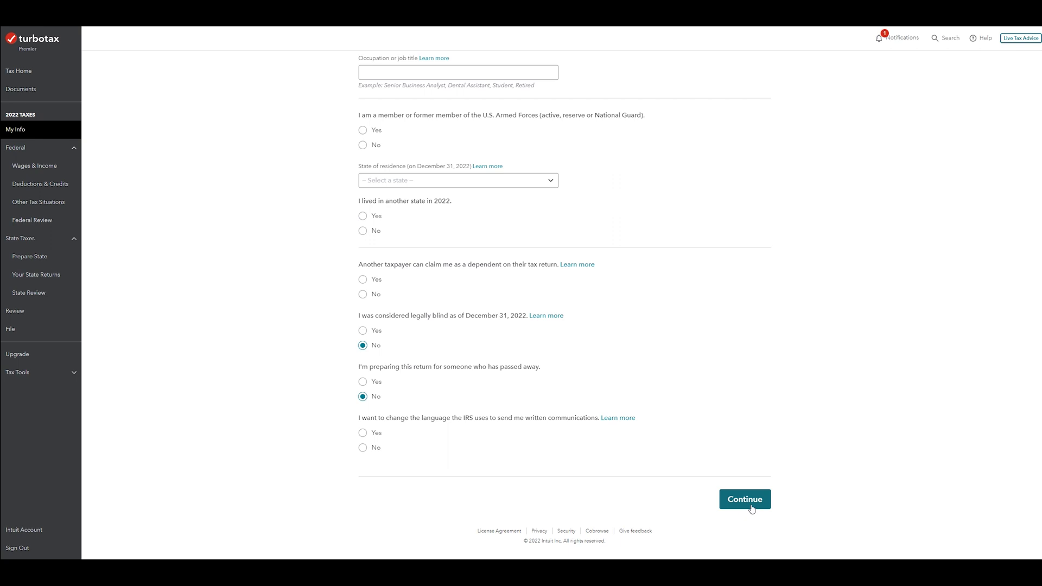
scroll(726, 426, "up", 3)
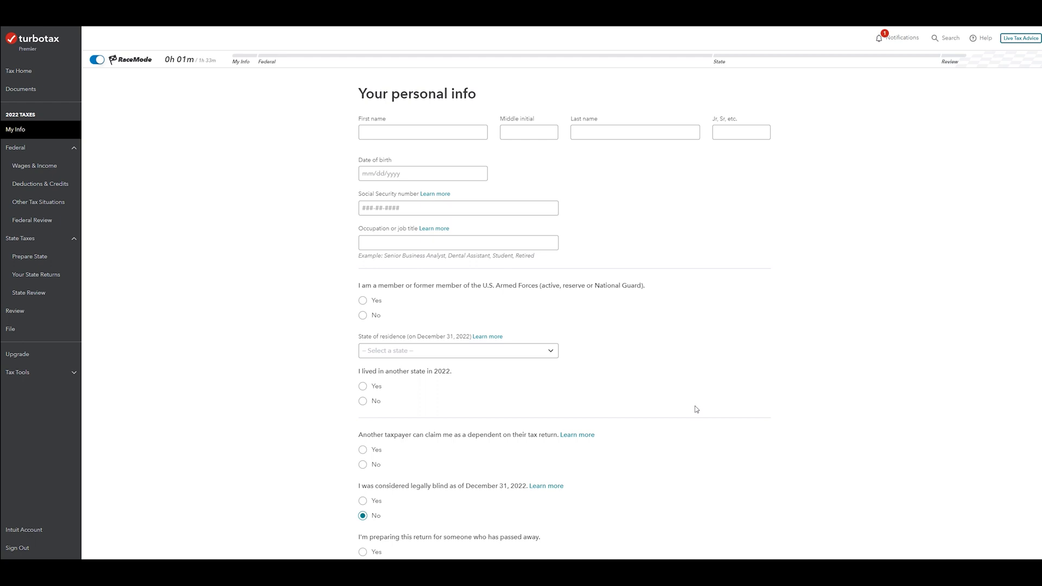
left_click(945, 37)
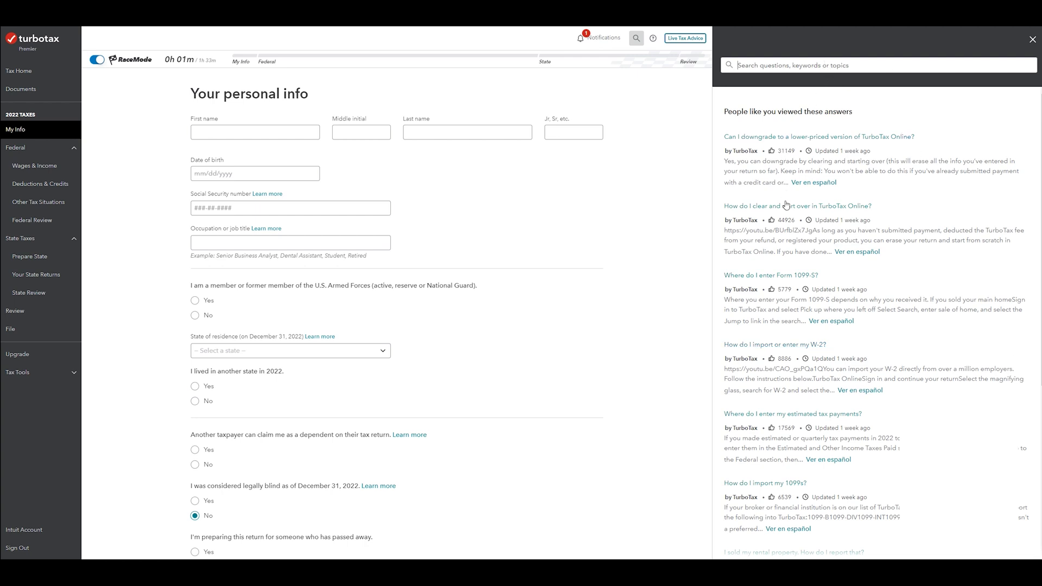
- Open the 'How do I import or enter my W-2?' FAQ in the help panel
scroll(801, 362, "down", 4)
scroll(801, 362, "up", 4)
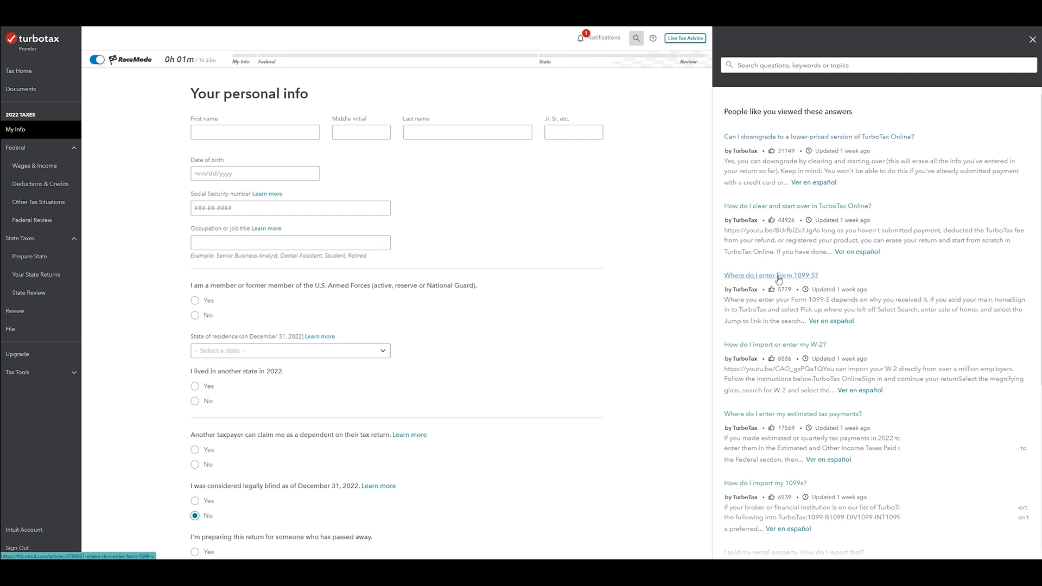
left_click(777, 348)
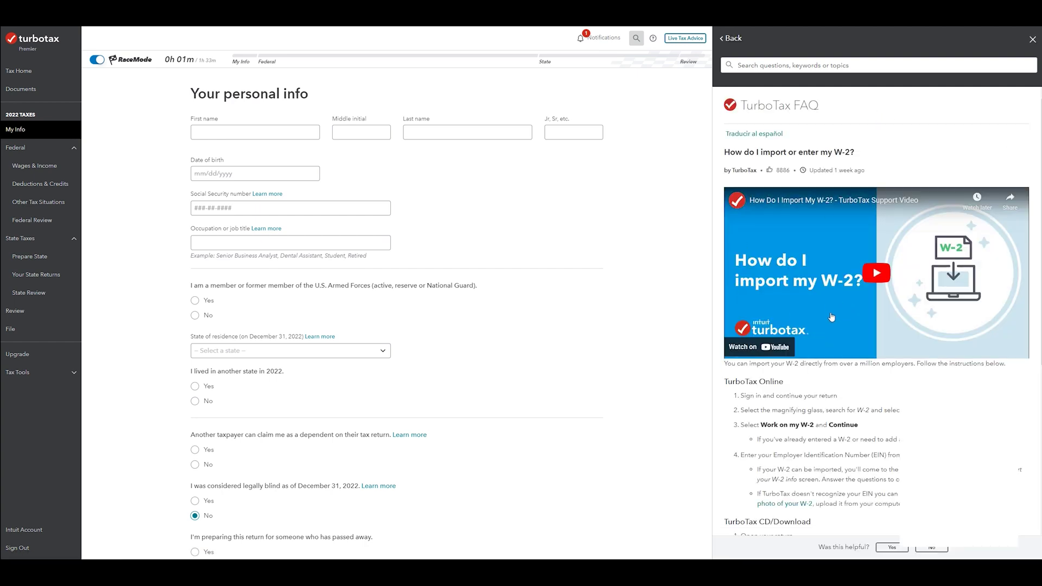
- Search the help panel for 'w2'
scroll(830, 317, "down", 2)
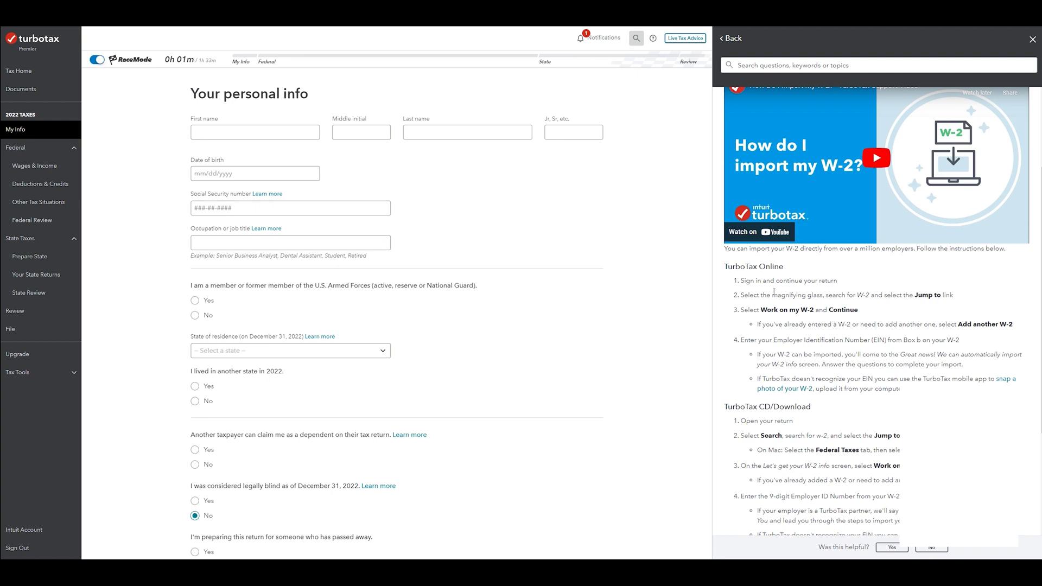
left_click(789, 64)
type("w2")
key("Return")
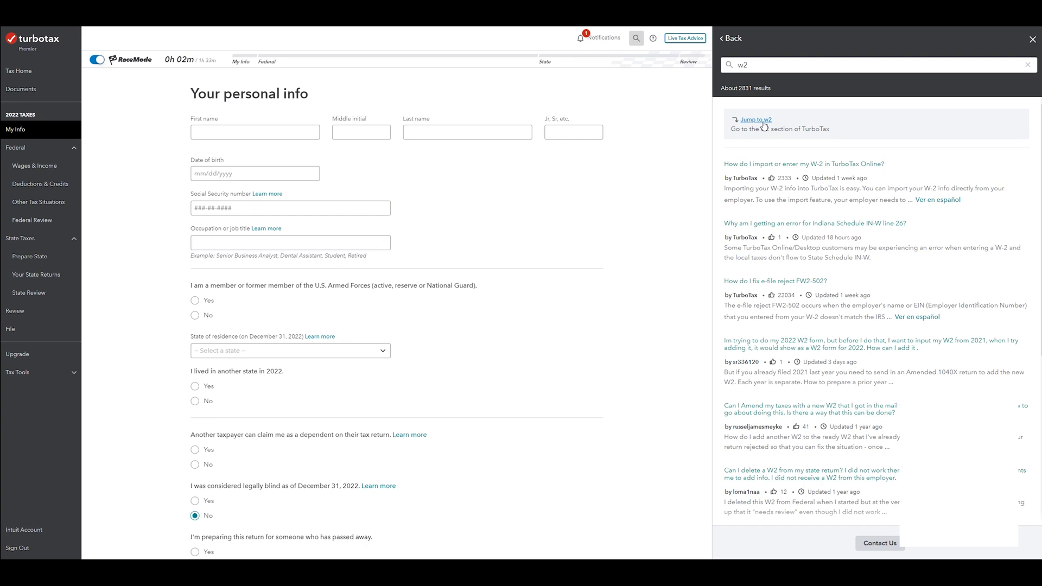
- Jump to the W-2 section, close the help panel, and go to the Wages & Income overview
left_click(759, 120)
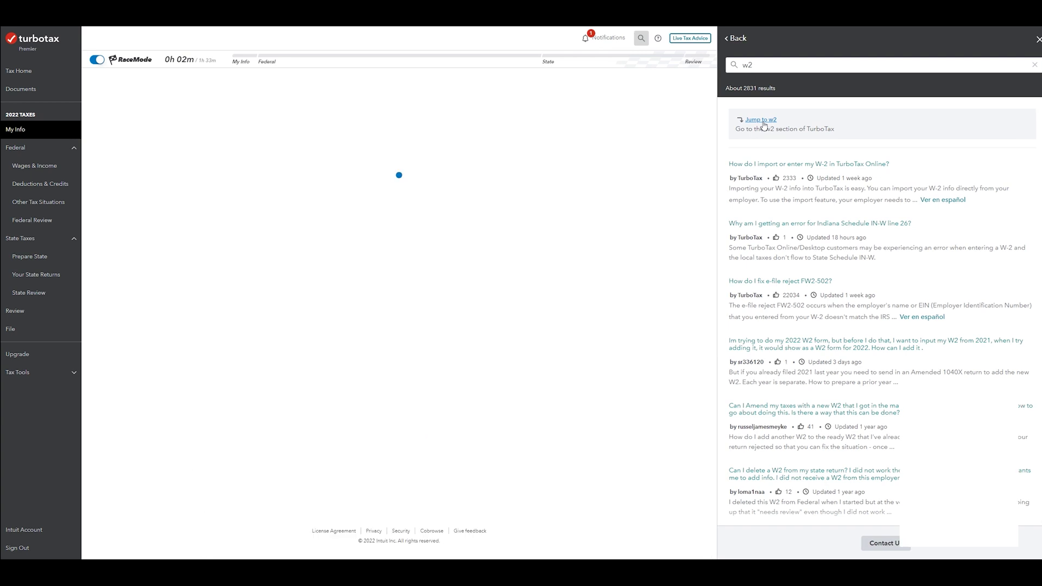
left_click(1037, 40)
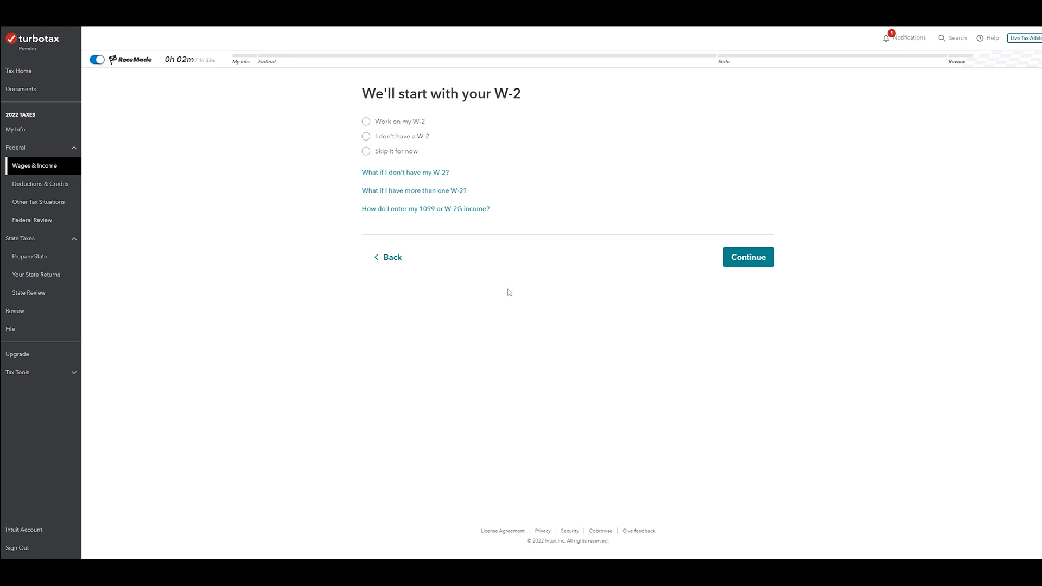
left_click(37, 167)
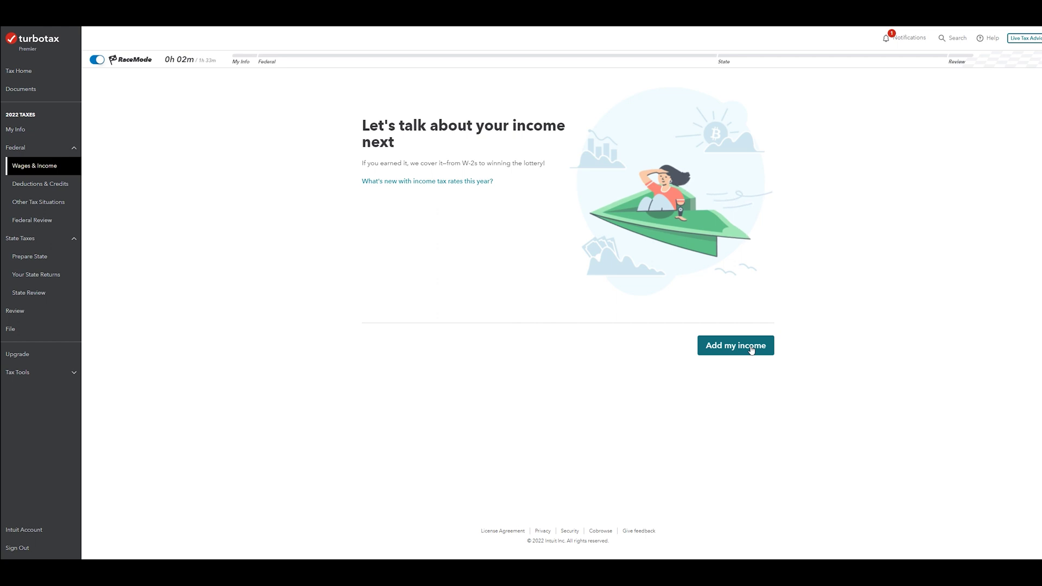
- Go to Deductions & Credits, dismiss the survey and message, and start finding tax breaks
left_click(50, 187)
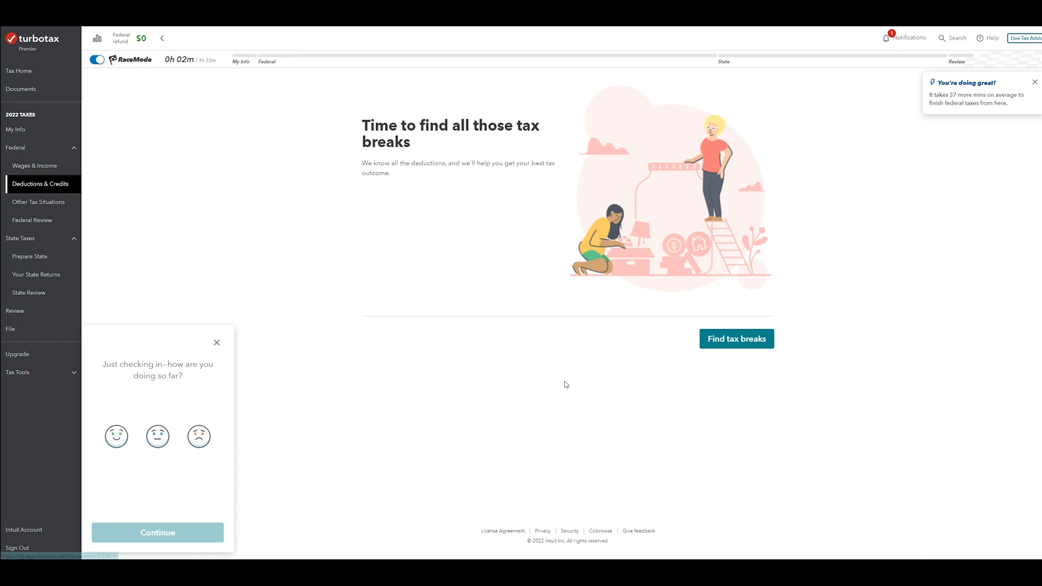
left_click(216, 342)
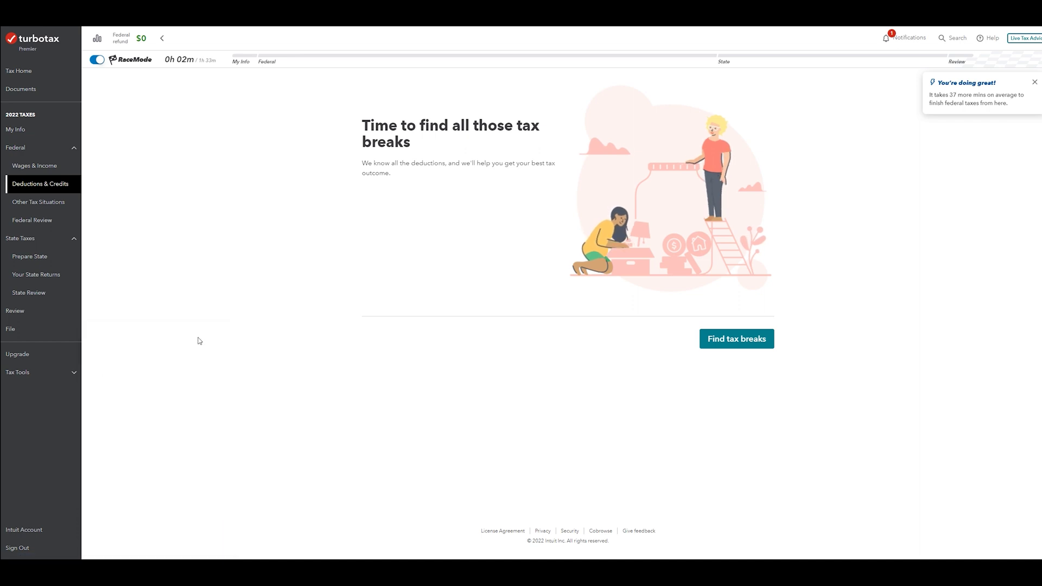
left_click(1034, 83)
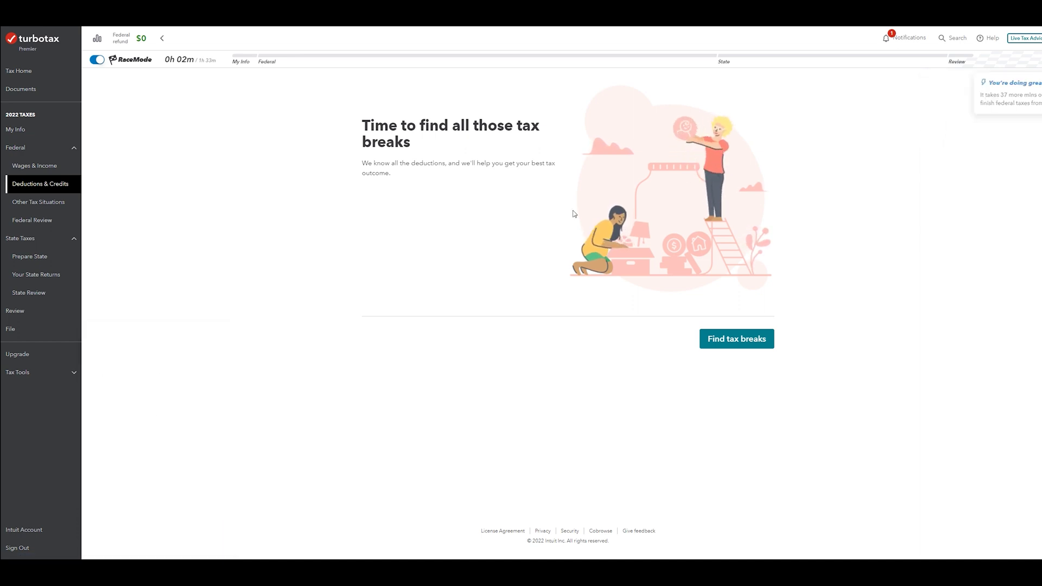
left_click(753, 342)
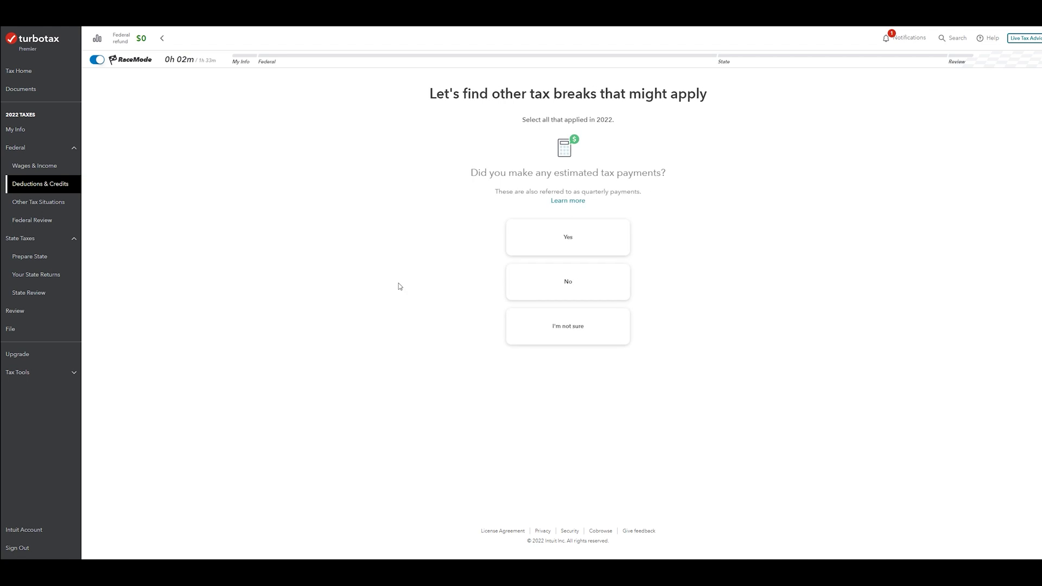
- Answer No to estimated payments, No to foreign taxes, and Yes to student-loan payments
left_click(567, 281)
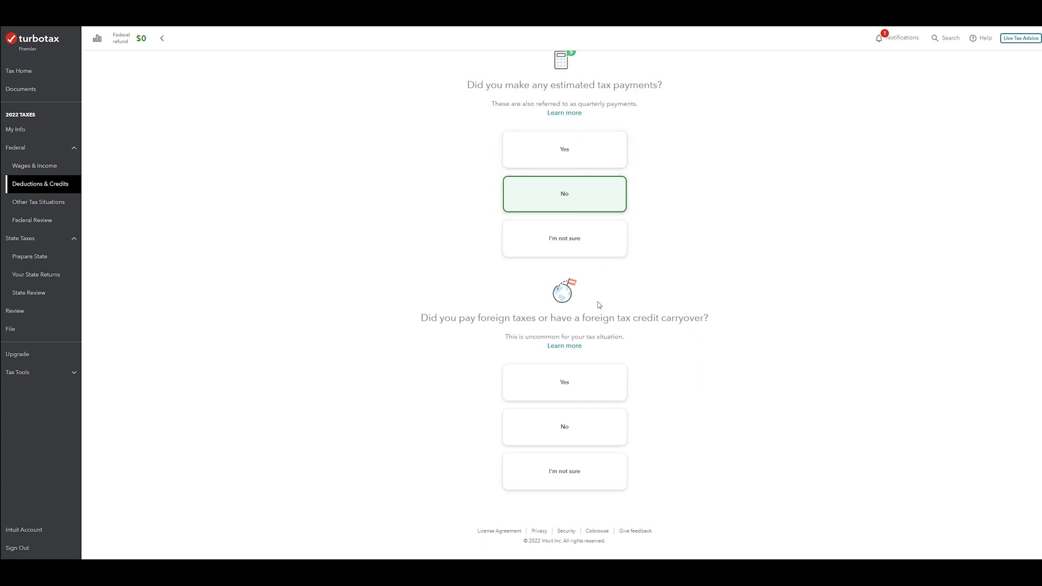
left_click(601, 434)
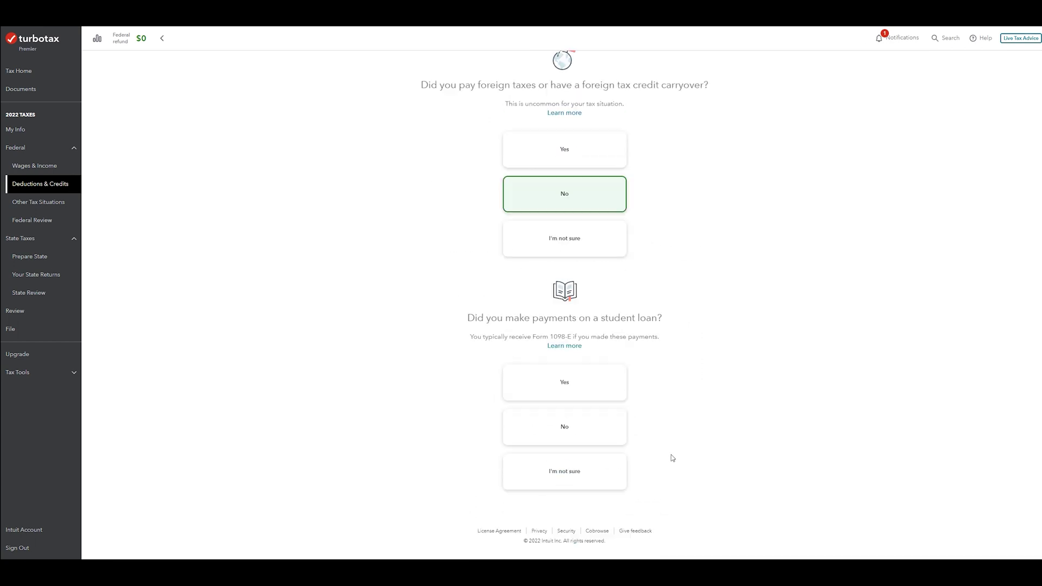
left_click(596, 393)
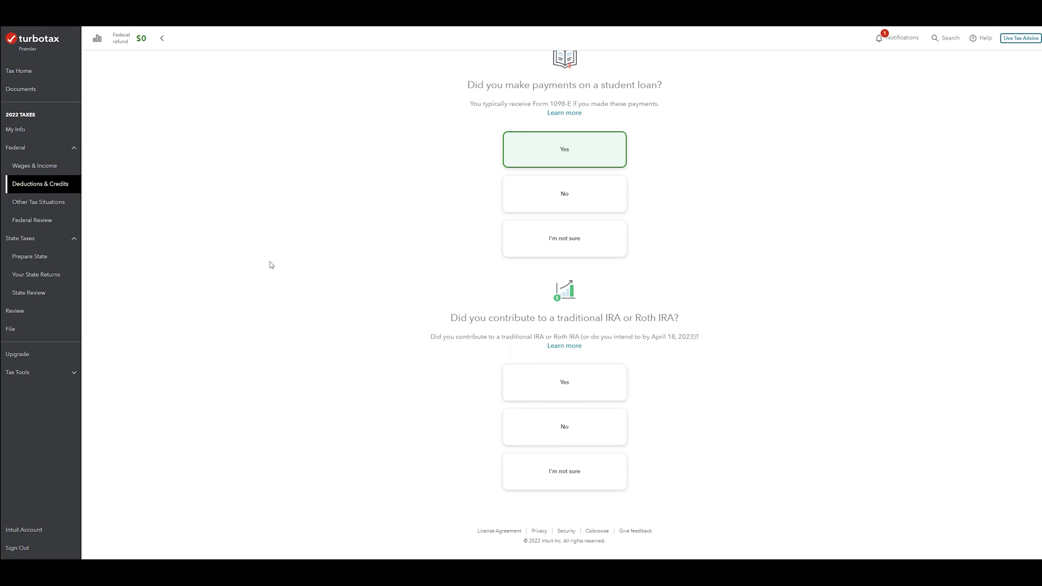
- Go through Other Tax Situations back to the 'Did you get a 1099-K?' question
left_click(68, 207)
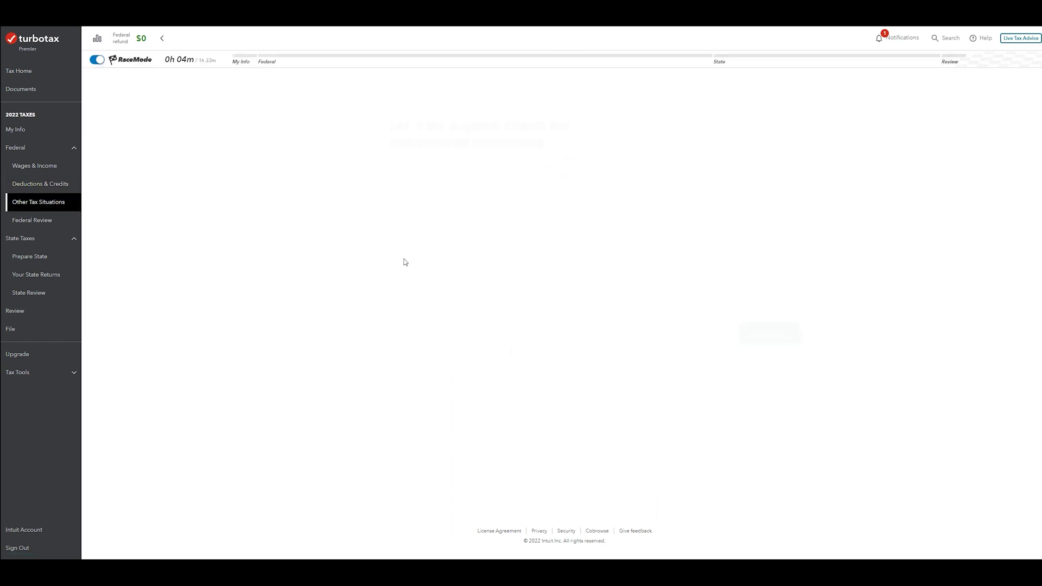
left_click(754, 336)
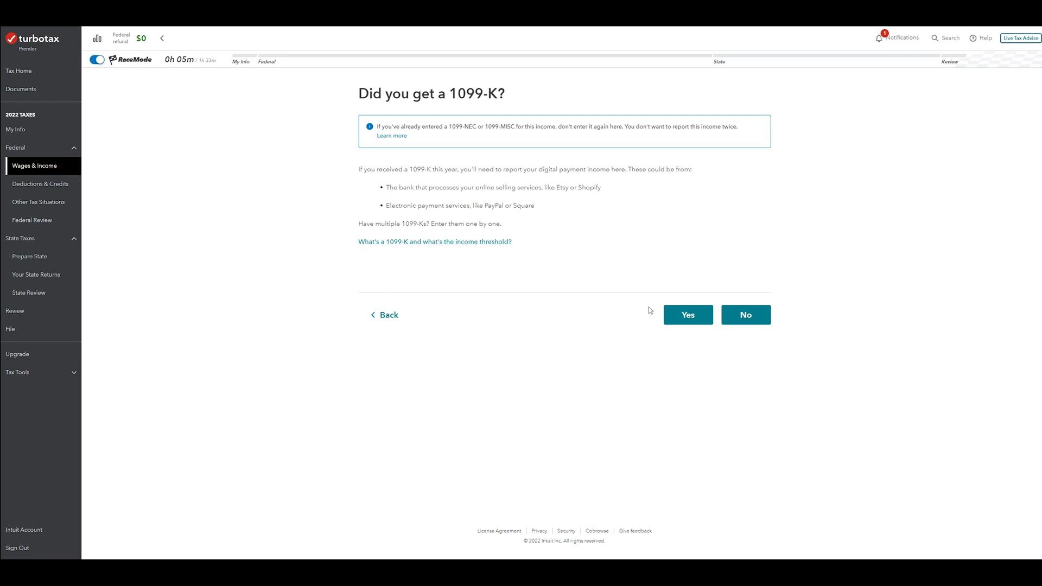
- Answer yes to a 1099-K, entered manually as personal item sales
left_click(686, 317)
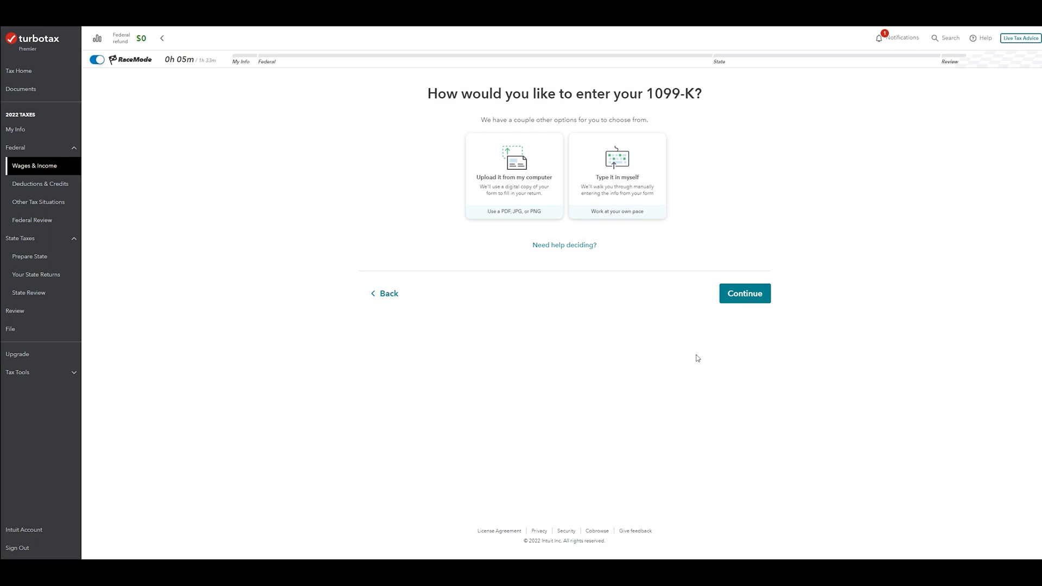
left_click(618, 184)
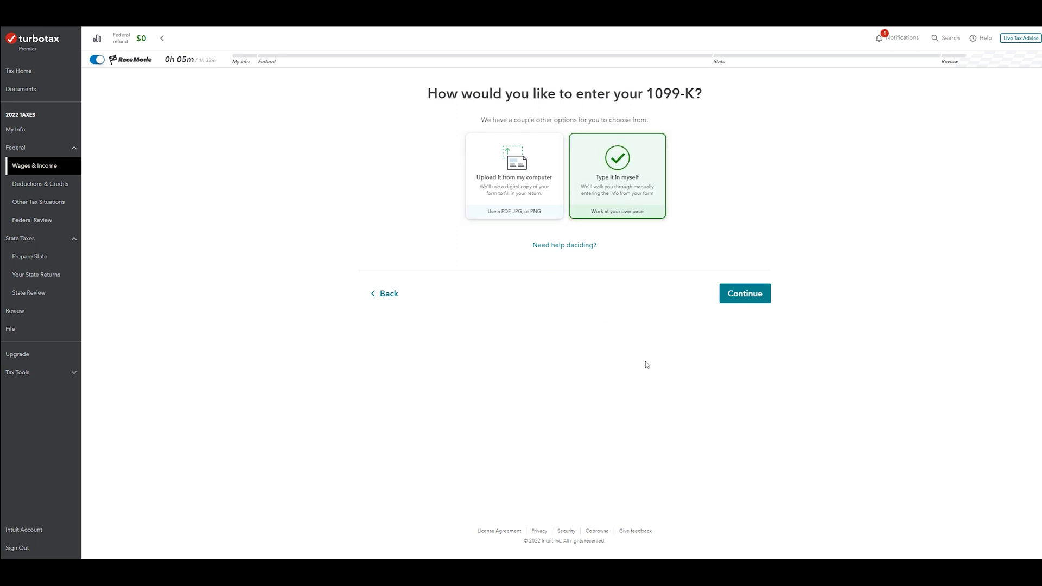
left_click(751, 297)
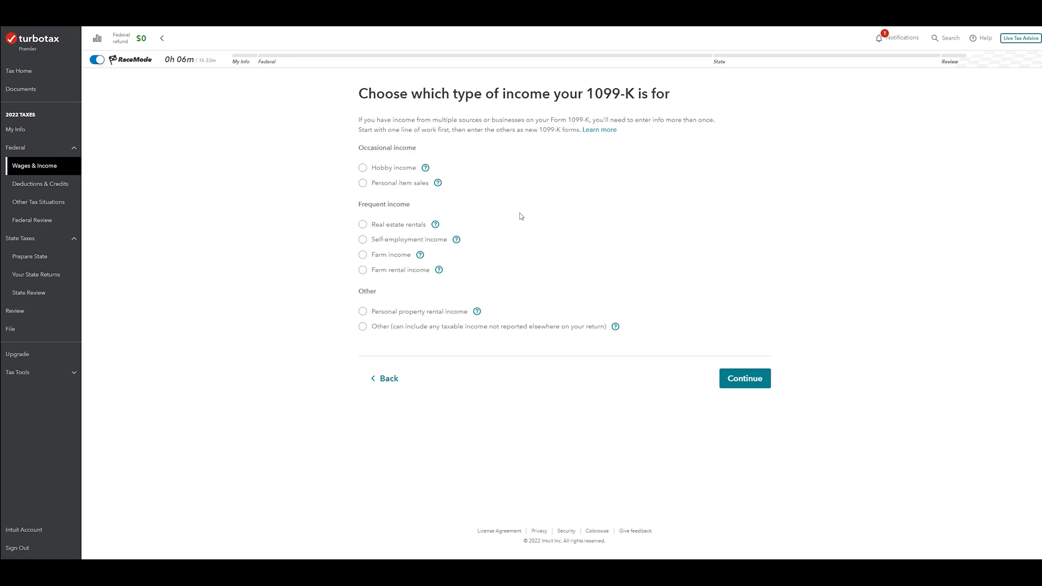
left_click(396, 185)
left_click(745, 380)
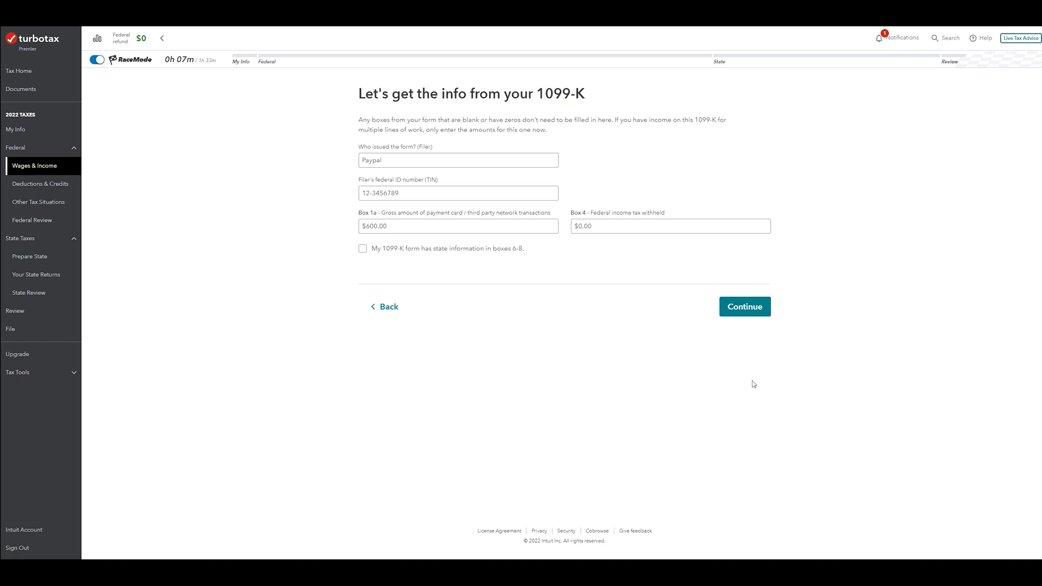
- Fill in the PayPal 1099-K with $600.00 in Box 1a and finish the summary
left_click(508, 228)
left_click(606, 226)
left_click(748, 308)
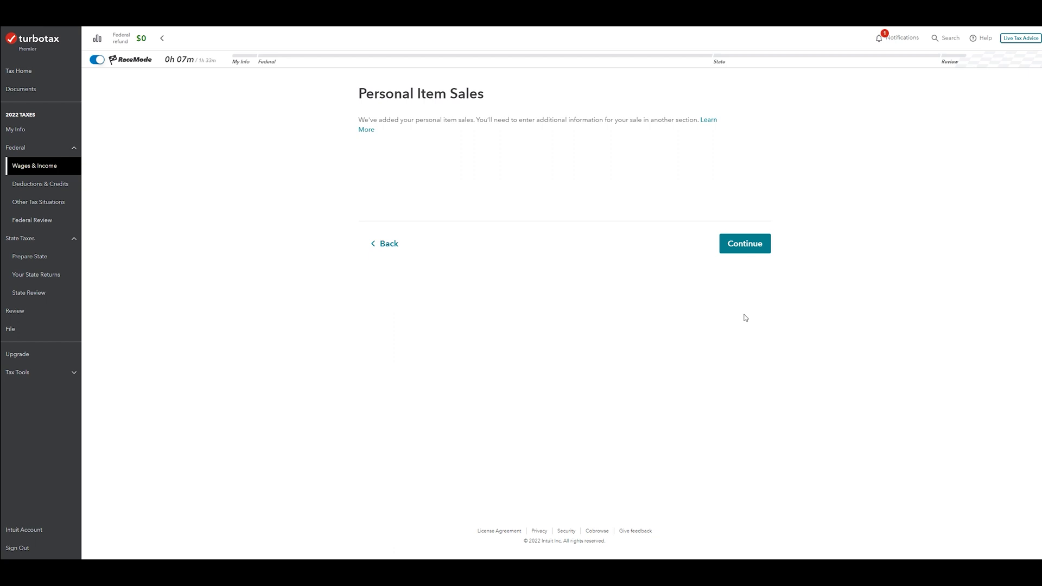
left_click(745, 245)
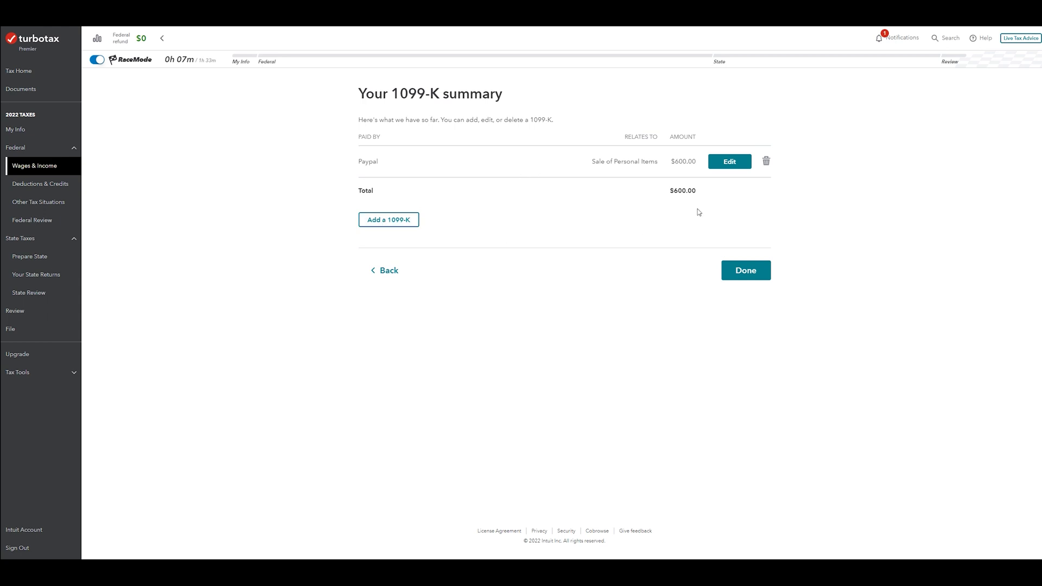
left_click(757, 273)
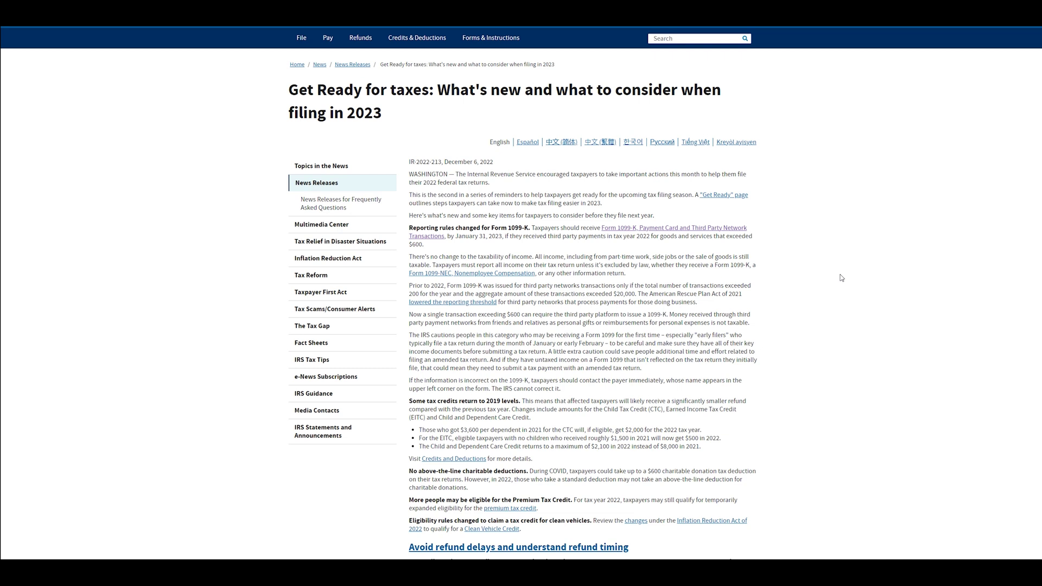
- Scroll through the IRS 2023 news release to its 1099-K and tax credit sections
scroll(789, 300, "down", 3)
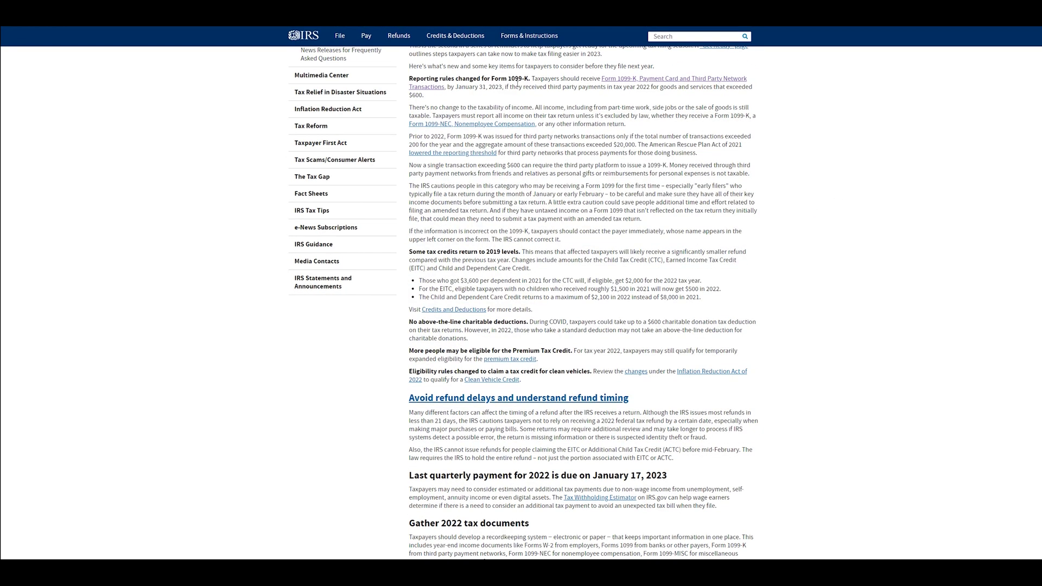
scroll(561, 139, "down", 1)
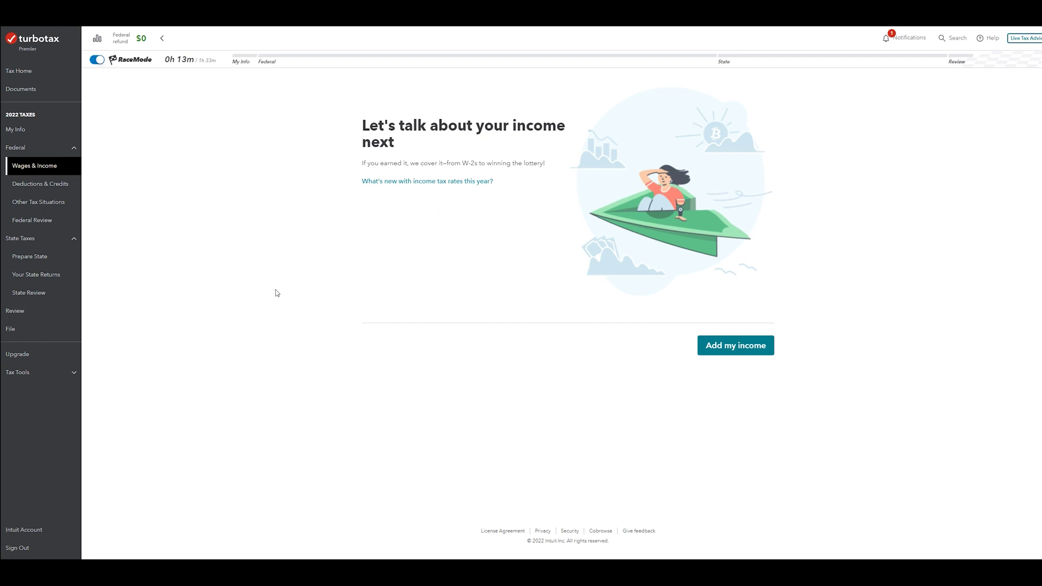
left_click(28, 186)
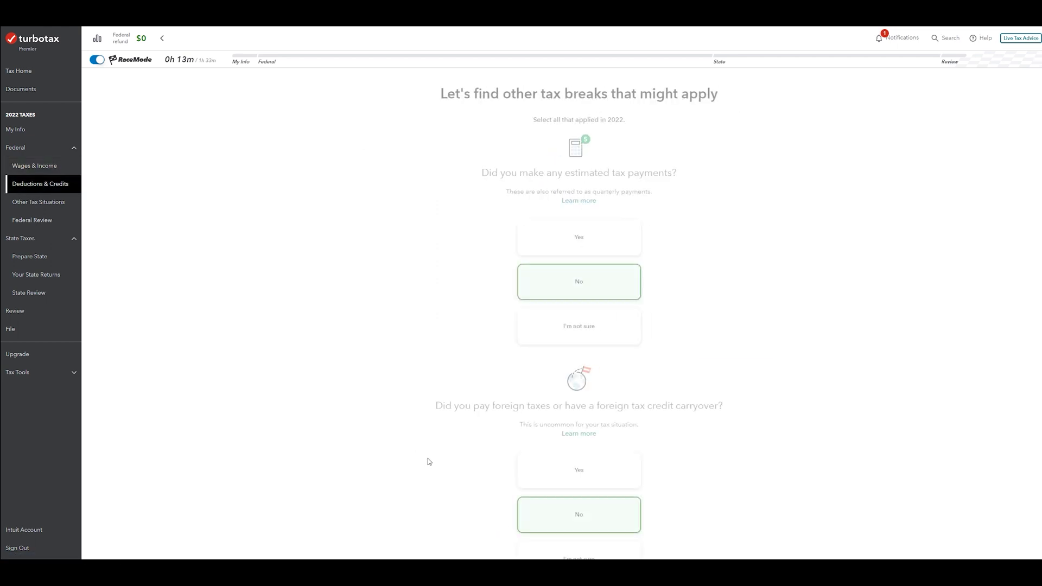
scroll(429, 461, "down", 10)
left_click(62, 169)
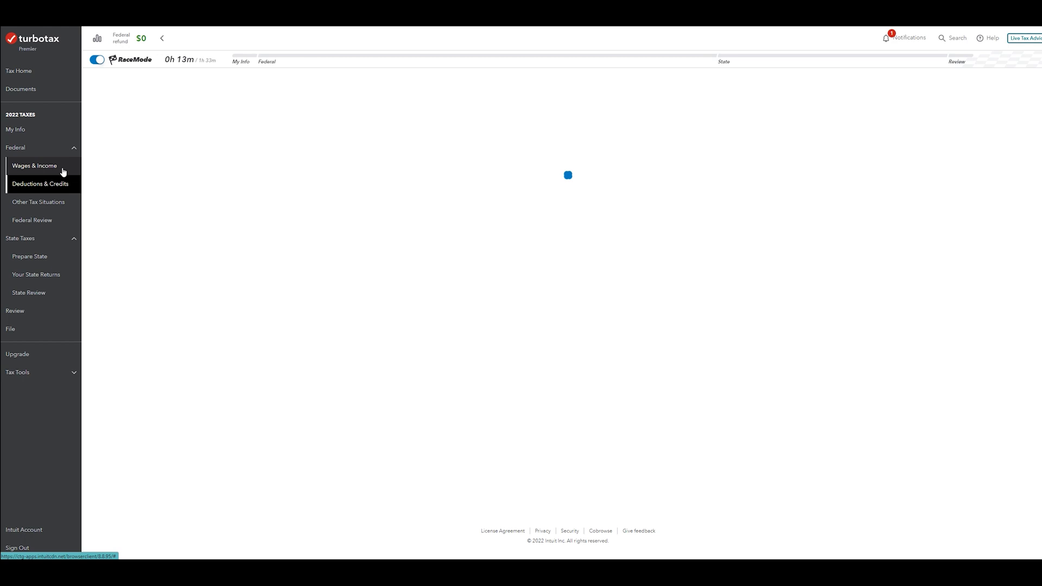